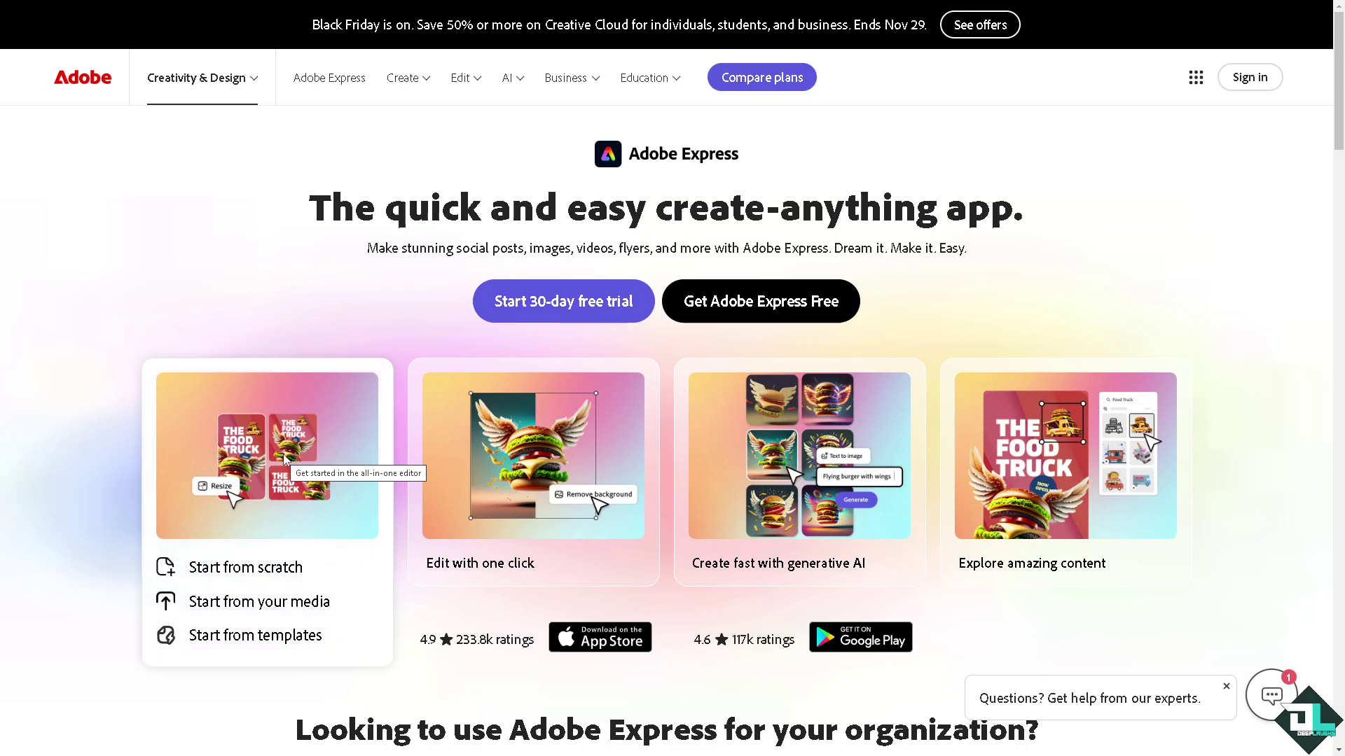
Expand the sign-in options and choose to create an account or sign in
{"action": "mouse_move", "coordinate": [478, 435]}
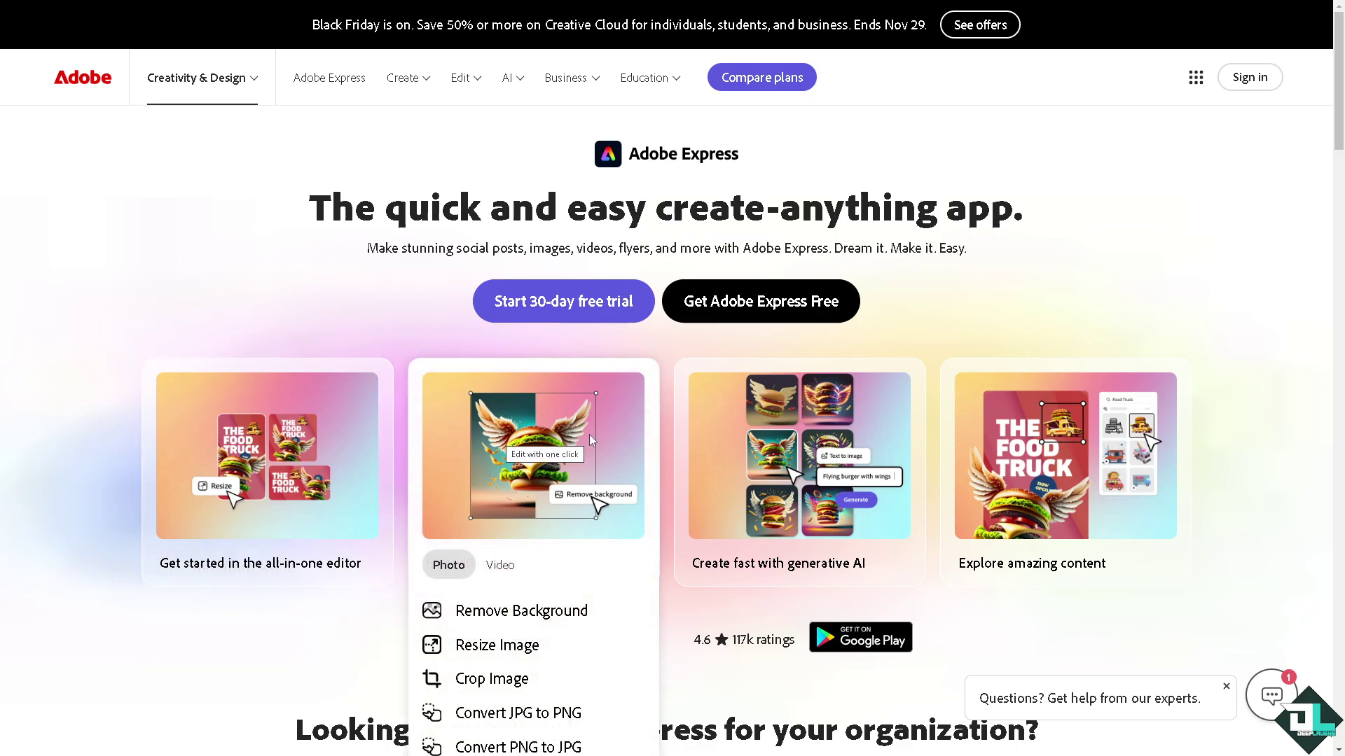
{"action": "mouse_move", "coordinate": [742, 433]}
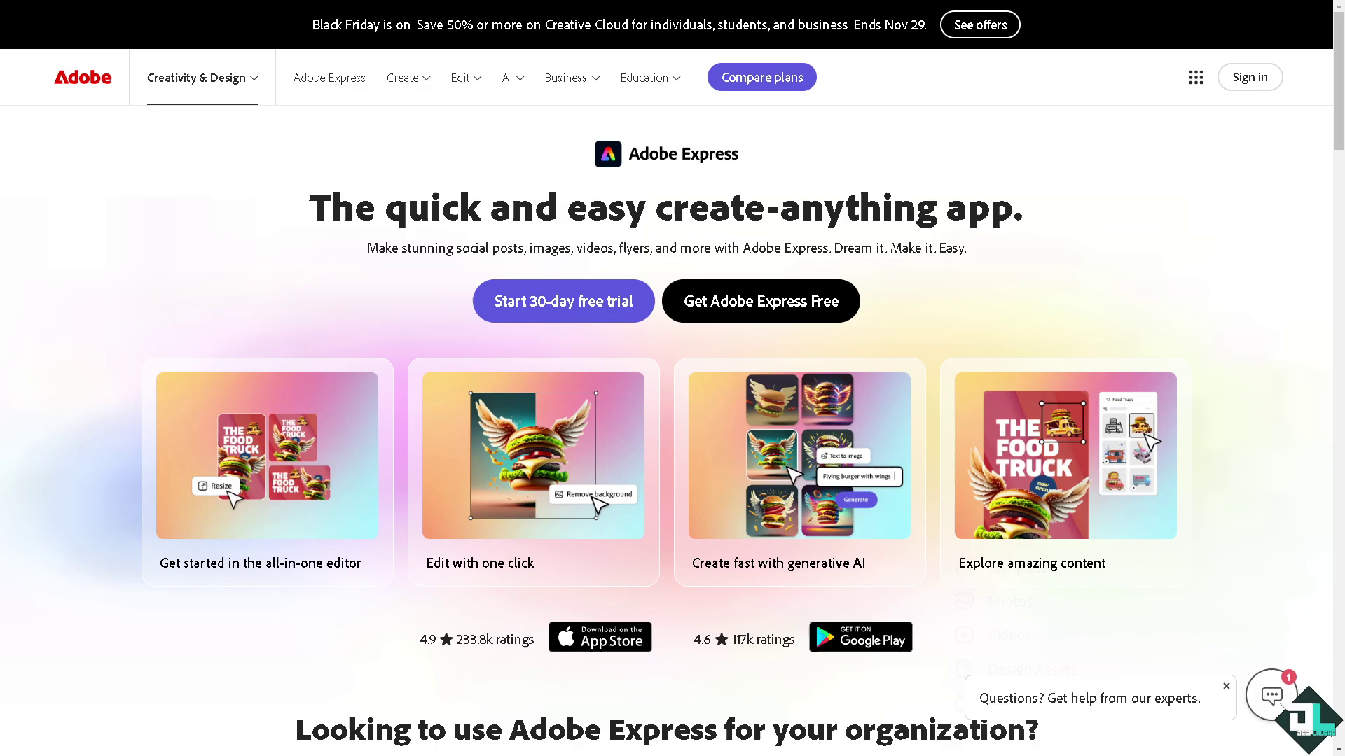
{"action": "mouse_move", "coordinate": [578, 456]}
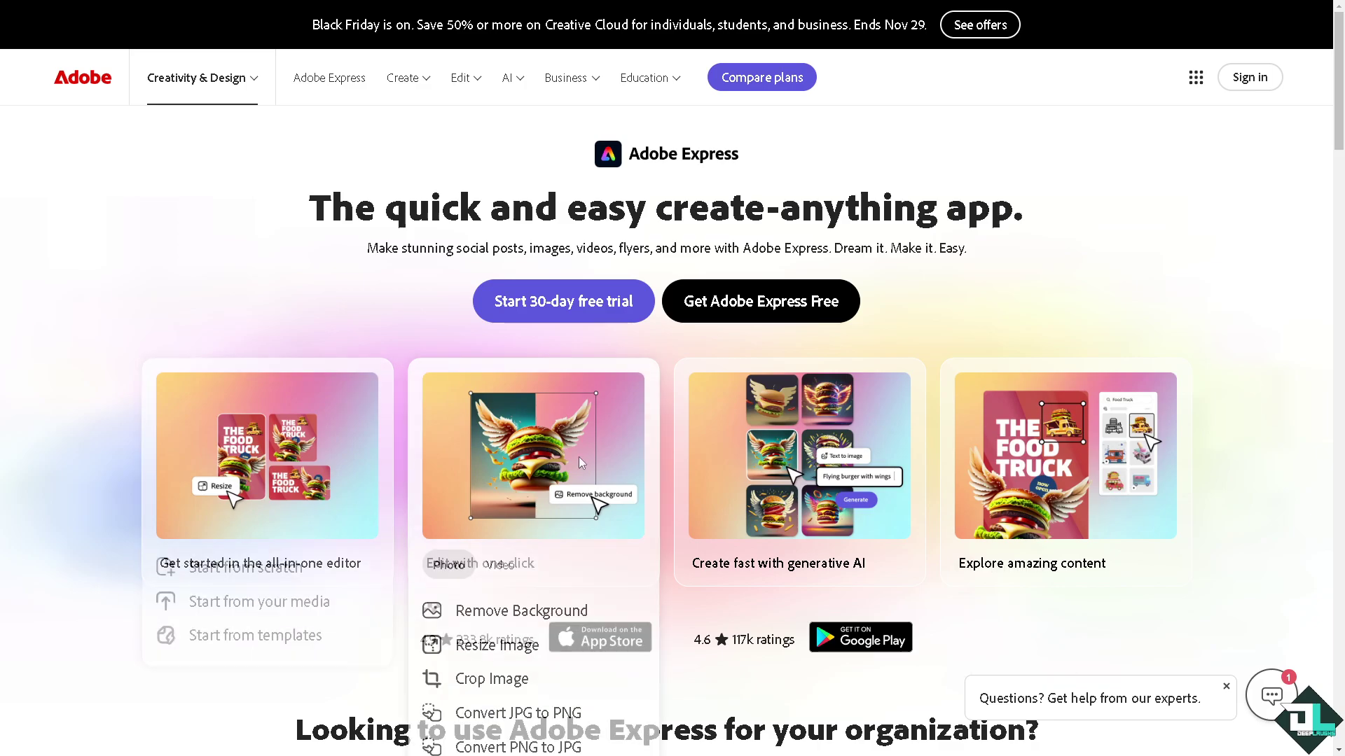
{"action": "mouse_move", "coordinate": [1061, 446]}
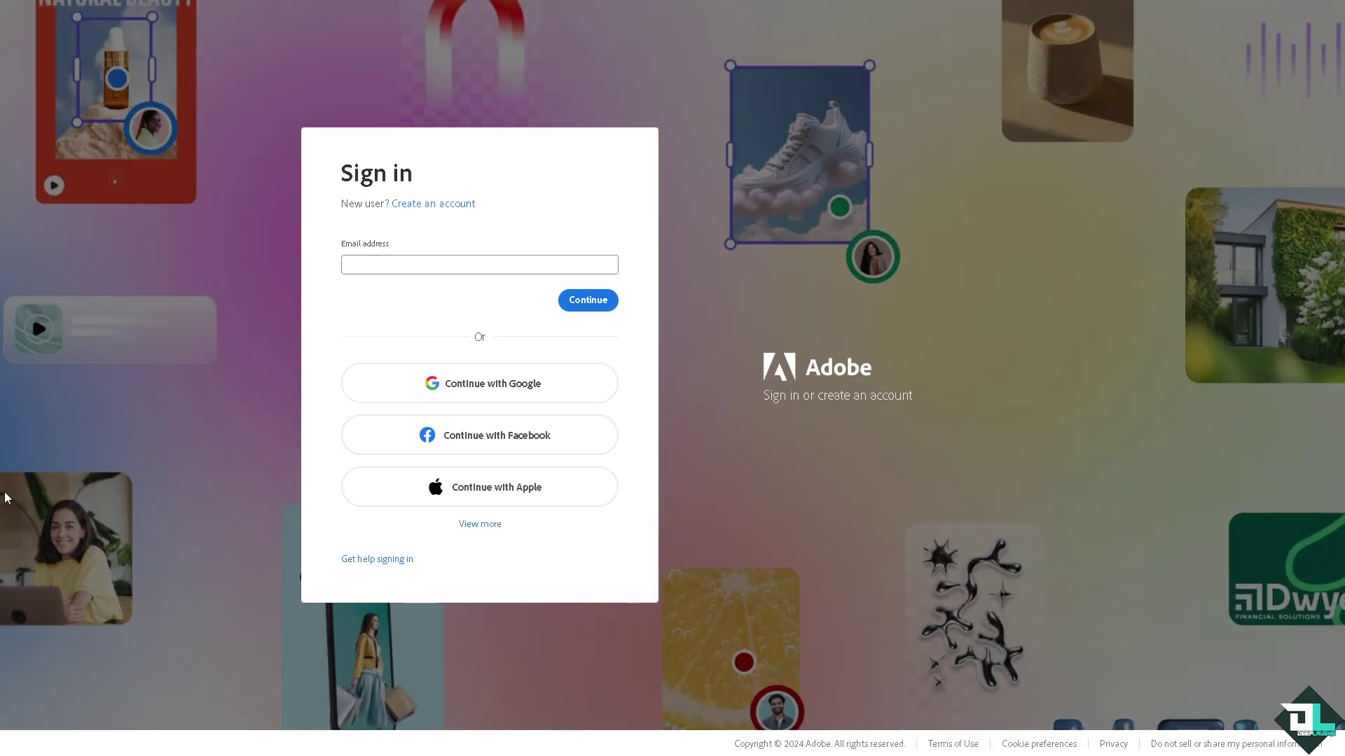
{"action": "left_click", "coordinate": [479, 525]}
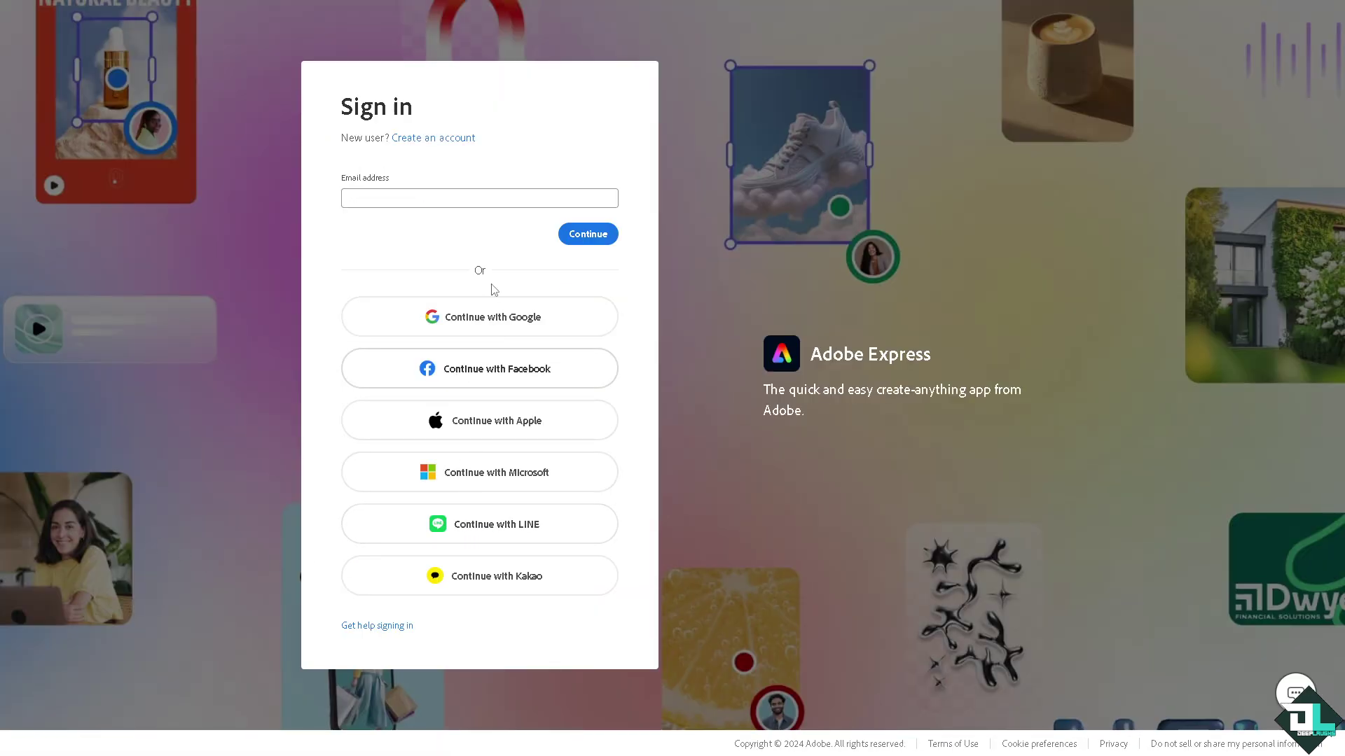
{"action": "left_click", "coordinate": [448, 142]}
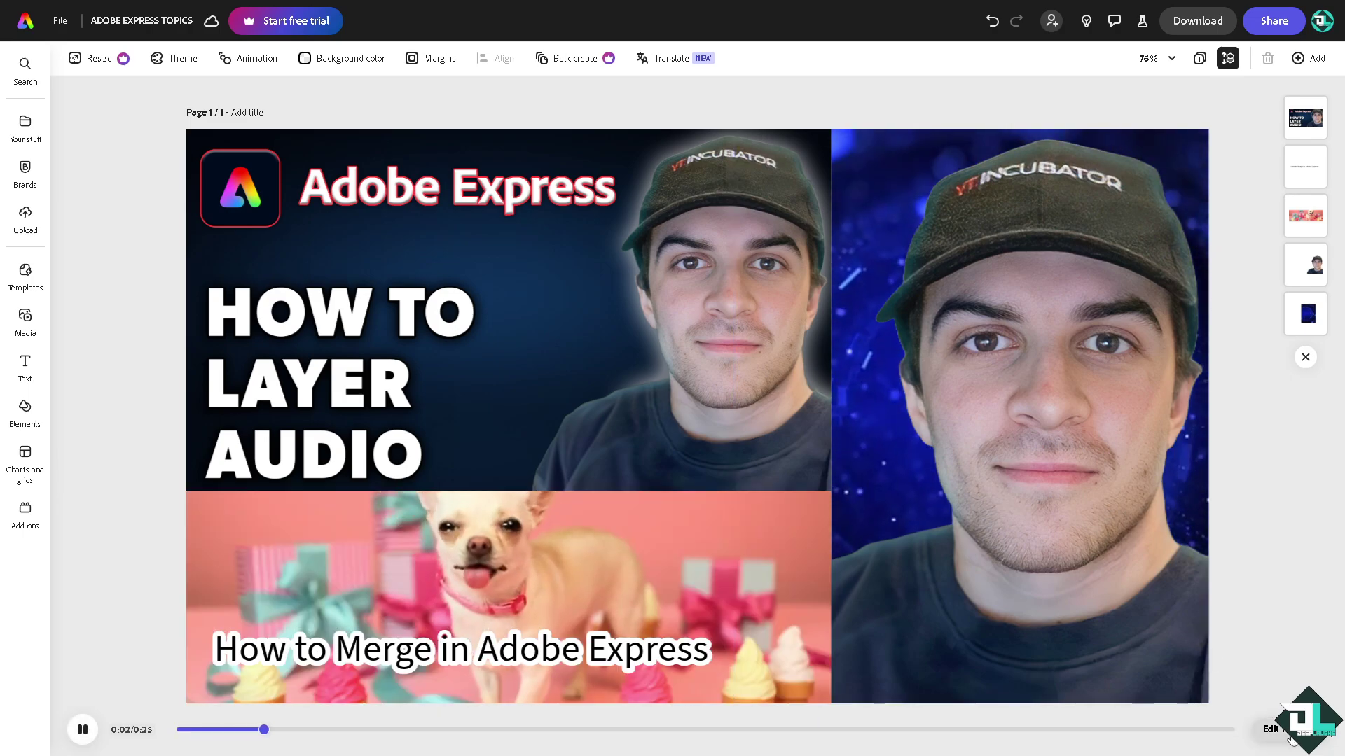
Open the ADOBE EXPRESS TOPICS video in the timeline editor with the Edit button
{"action": "left_click", "coordinate": [1291, 737]}
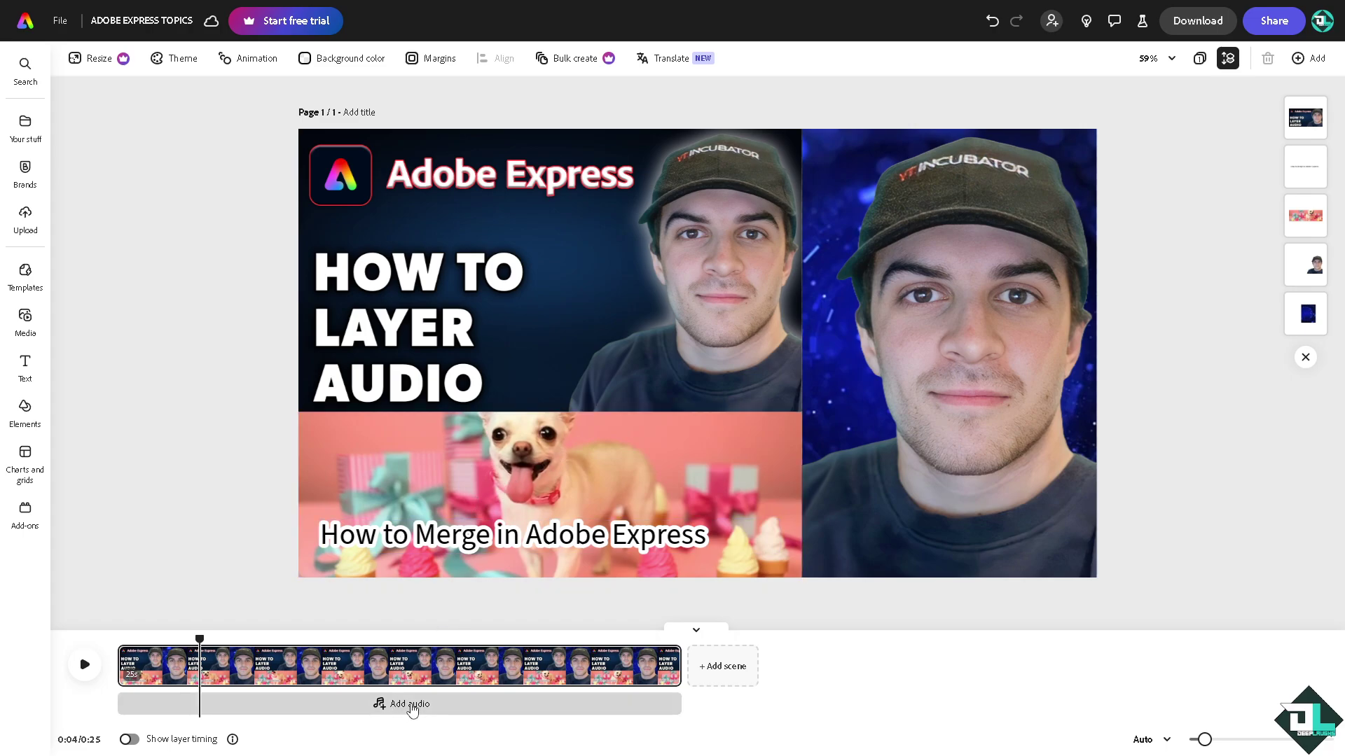
Open the audio library from the timeline and scroll down to the Blues and Brass tracks
{"action": "left_click", "coordinate": [412, 707]}
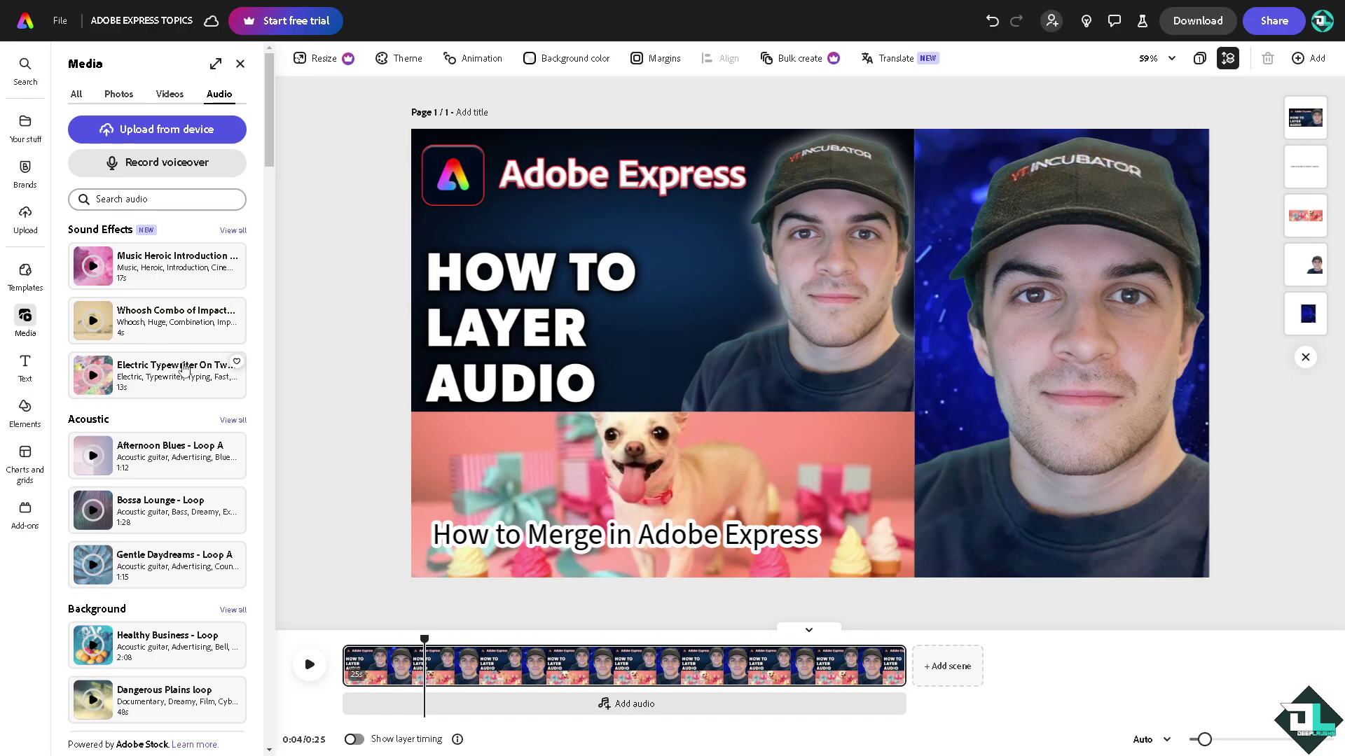
{"action": "scroll", "coordinate": [163, 500], "scroll_direction": "down", "scroll_amount": 2}
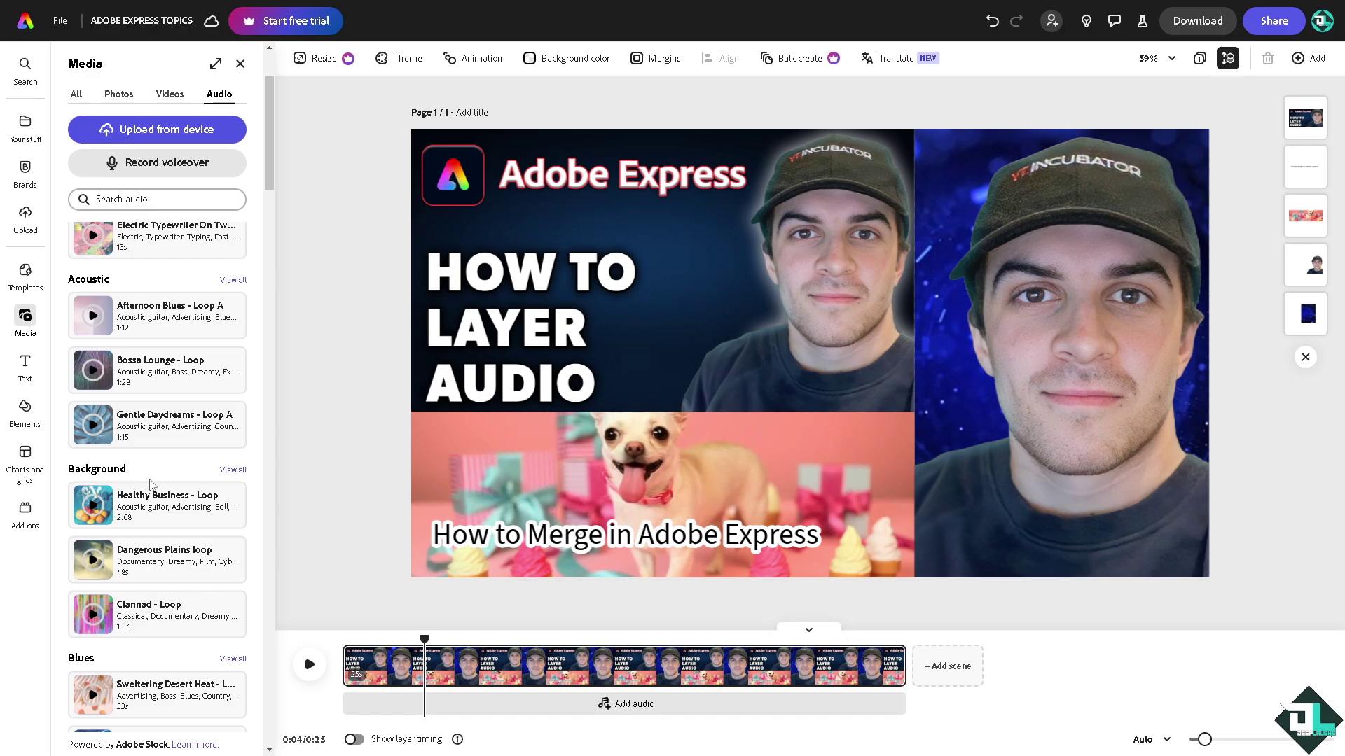
{"action": "scroll", "coordinate": [159, 486], "scroll_direction": "down", "scroll_amount": 4}
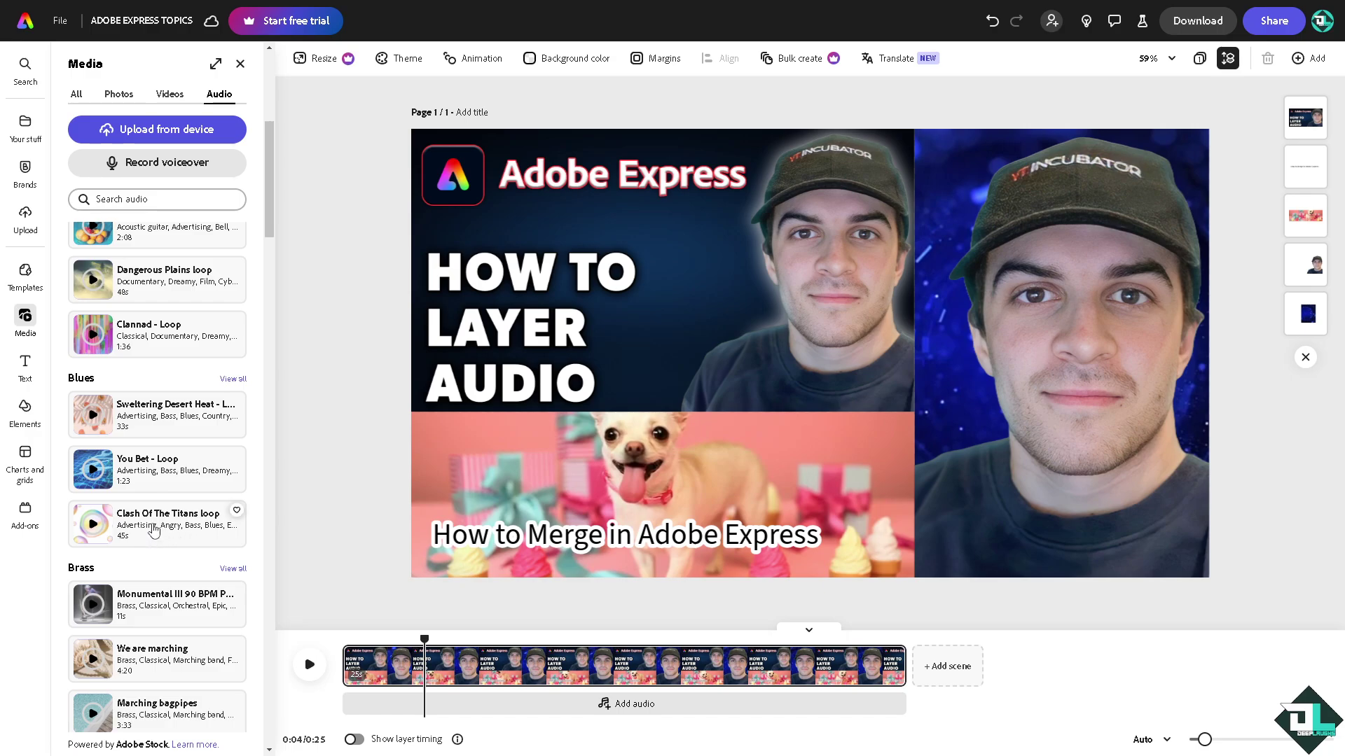
Add the Clash Of The Titans loop as music, undo once, and turn on Show layer timing
{"action": "left_click", "coordinate": [154, 538]}
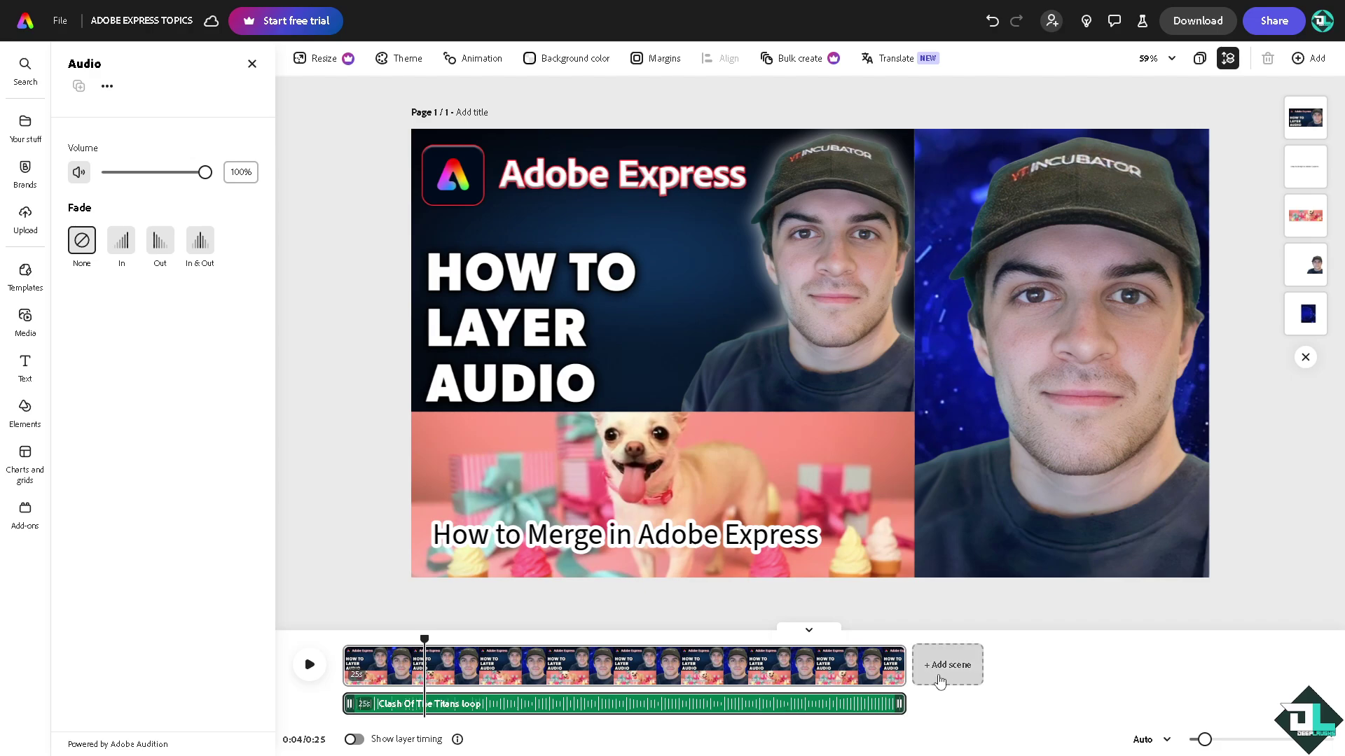
{"action": "key", "text": "ctrl+z"}
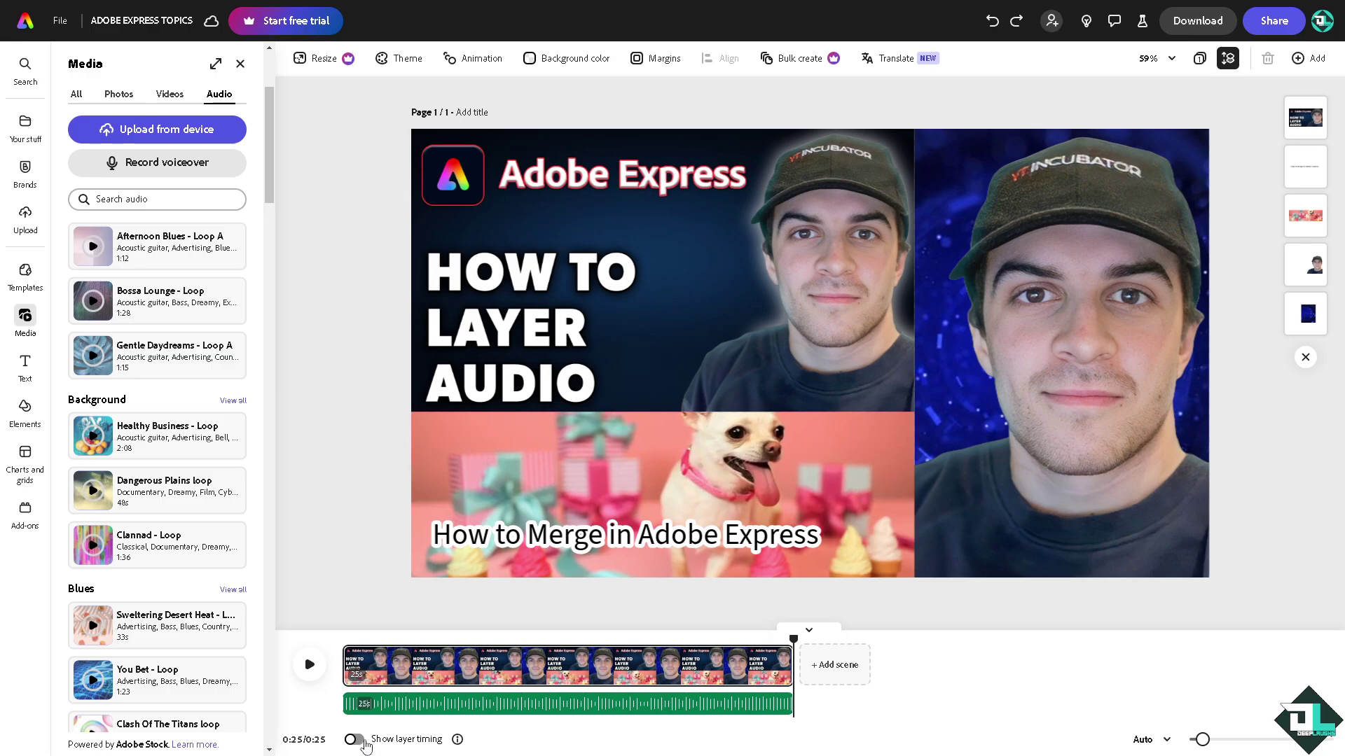
{"action": "left_click", "coordinate": [355, 739]}
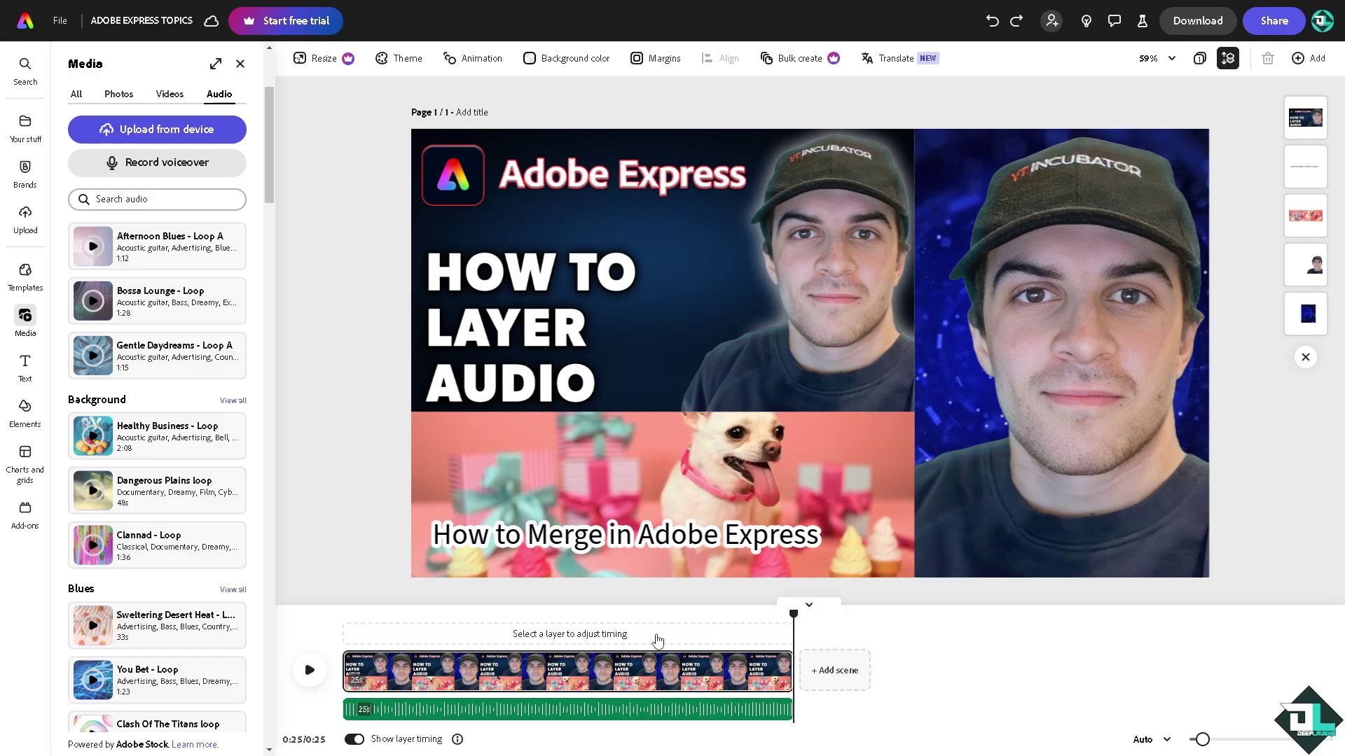
Add a new blank scene after the title video and move the playhead to about 0:26
{"action": "left_click_drag", "start_coordinate": [662, 613], "coordinate": [563, 612]}
{"action": "left_click", "coordinate": [686, 707]}
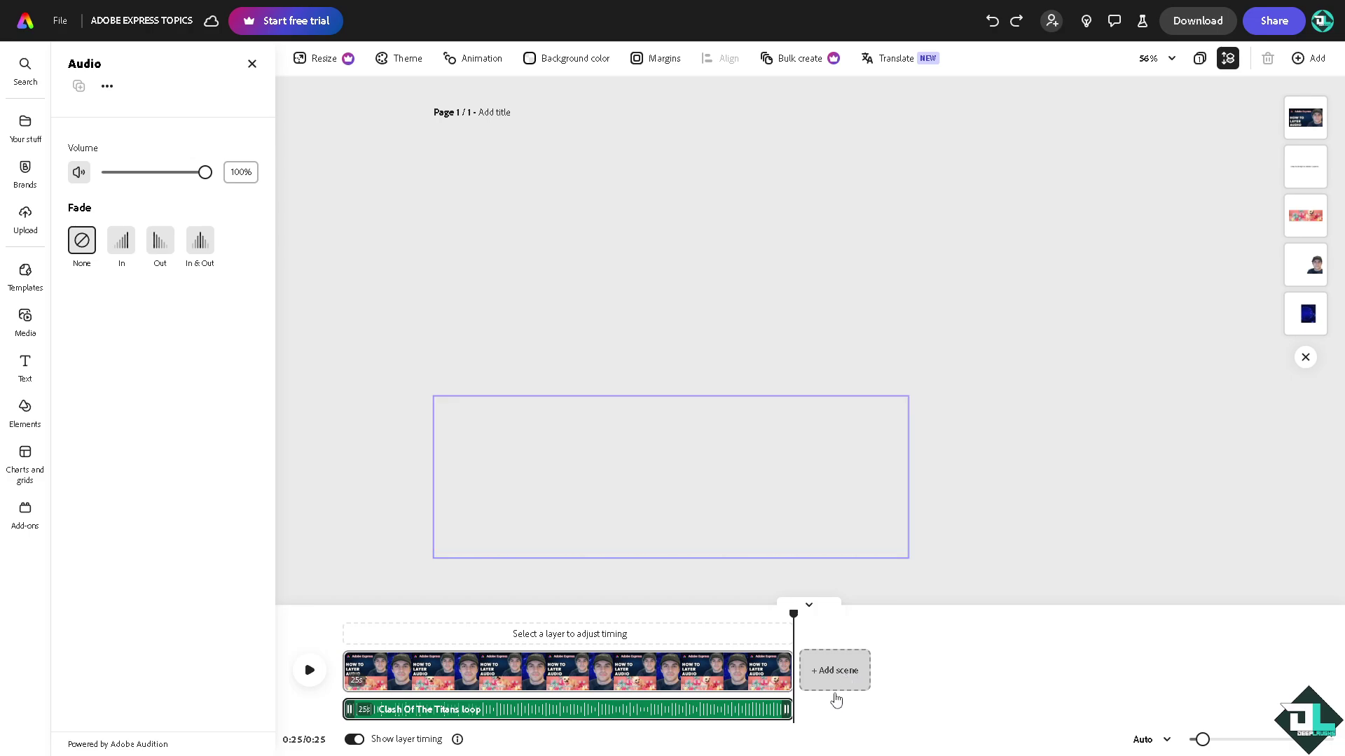
{"action": "left_click", "coordinate": [834, 689]}
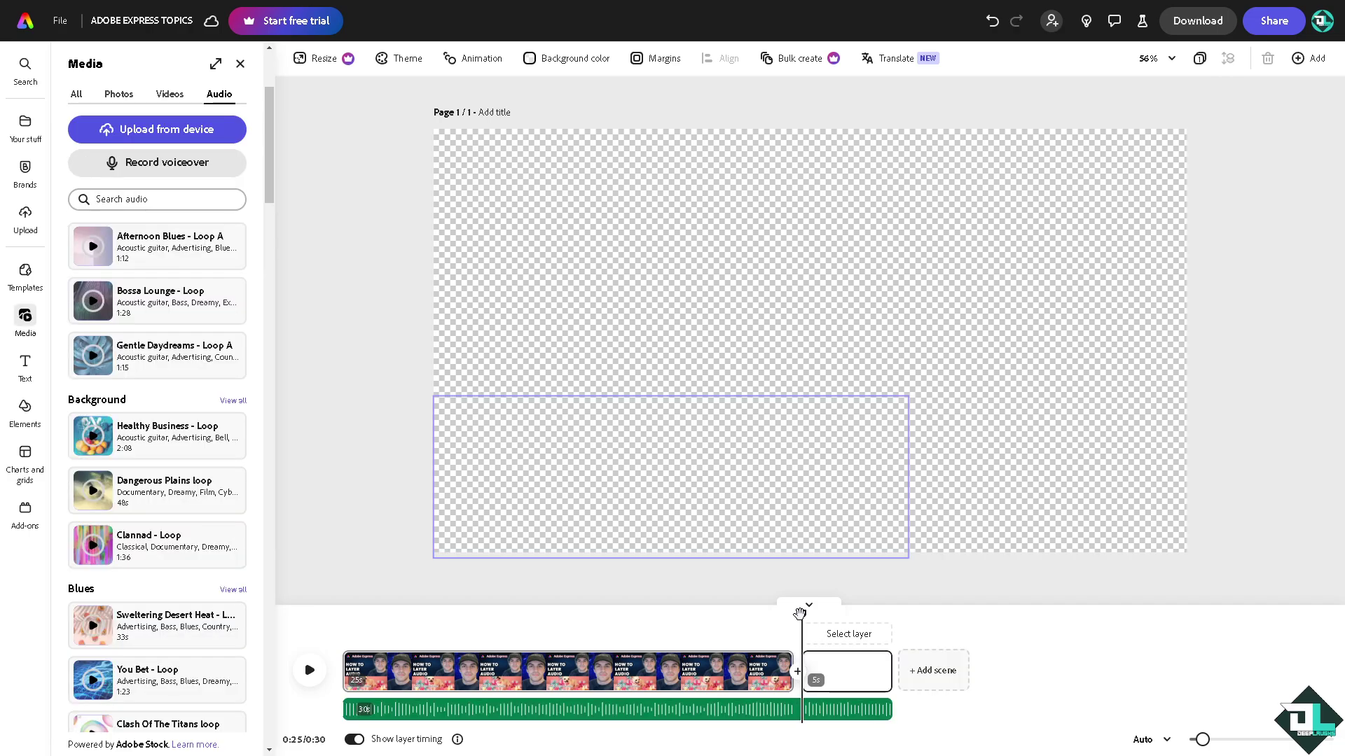
{"action": "left_click_drag", "start_coordinate": [844, 614], "coordinate": [793, 614]}
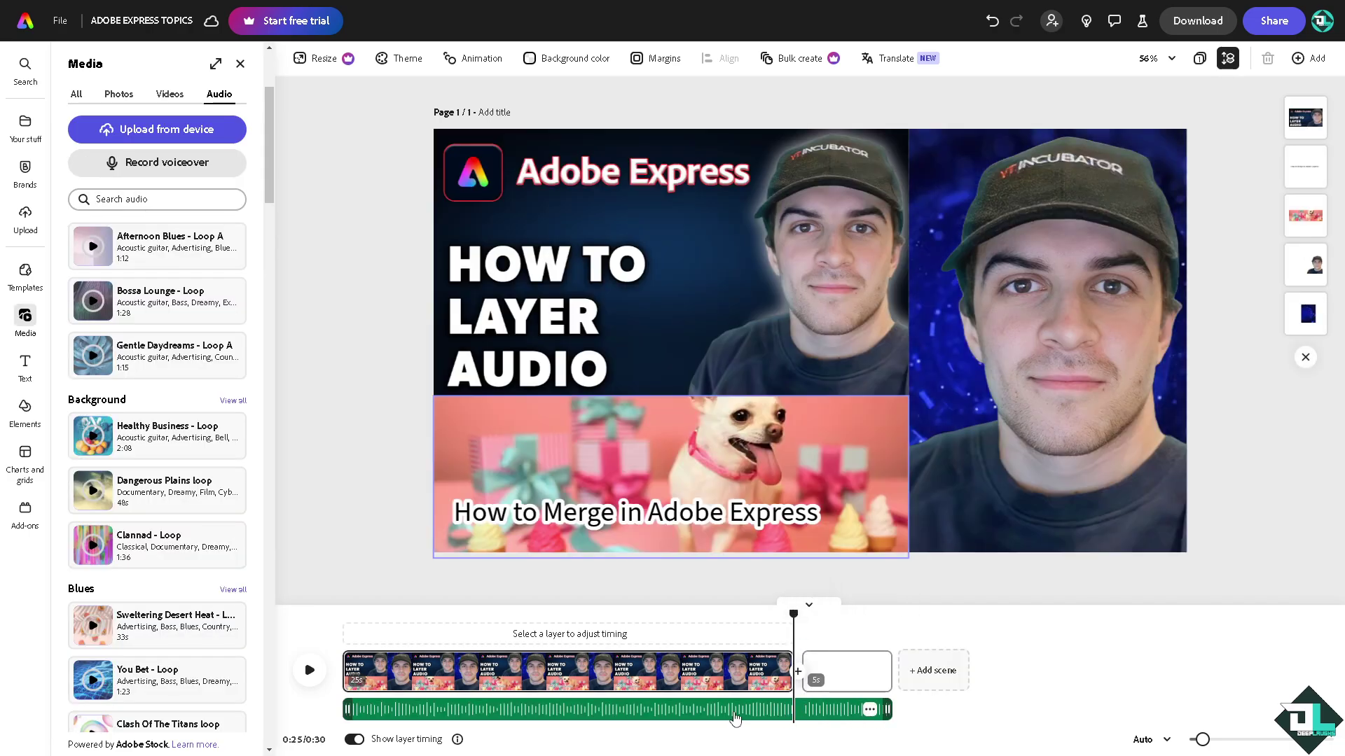
Split the Clash Of The Titans track at the playhead and delete the trailing clip
{"action": "left_click", "coordinate": [733, 714]}
{"action": "right_click", "coordinate": [735, 716]}
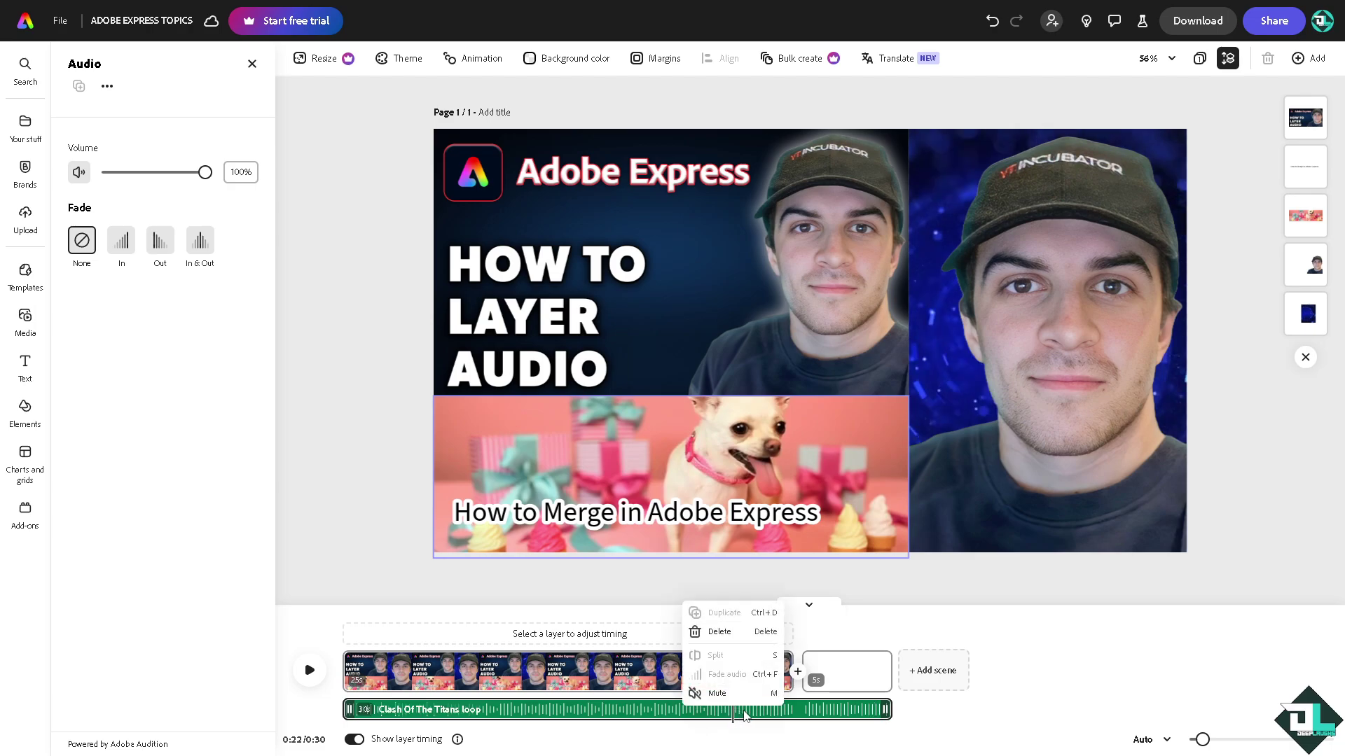
{"action": "key", "text": "Escape"}
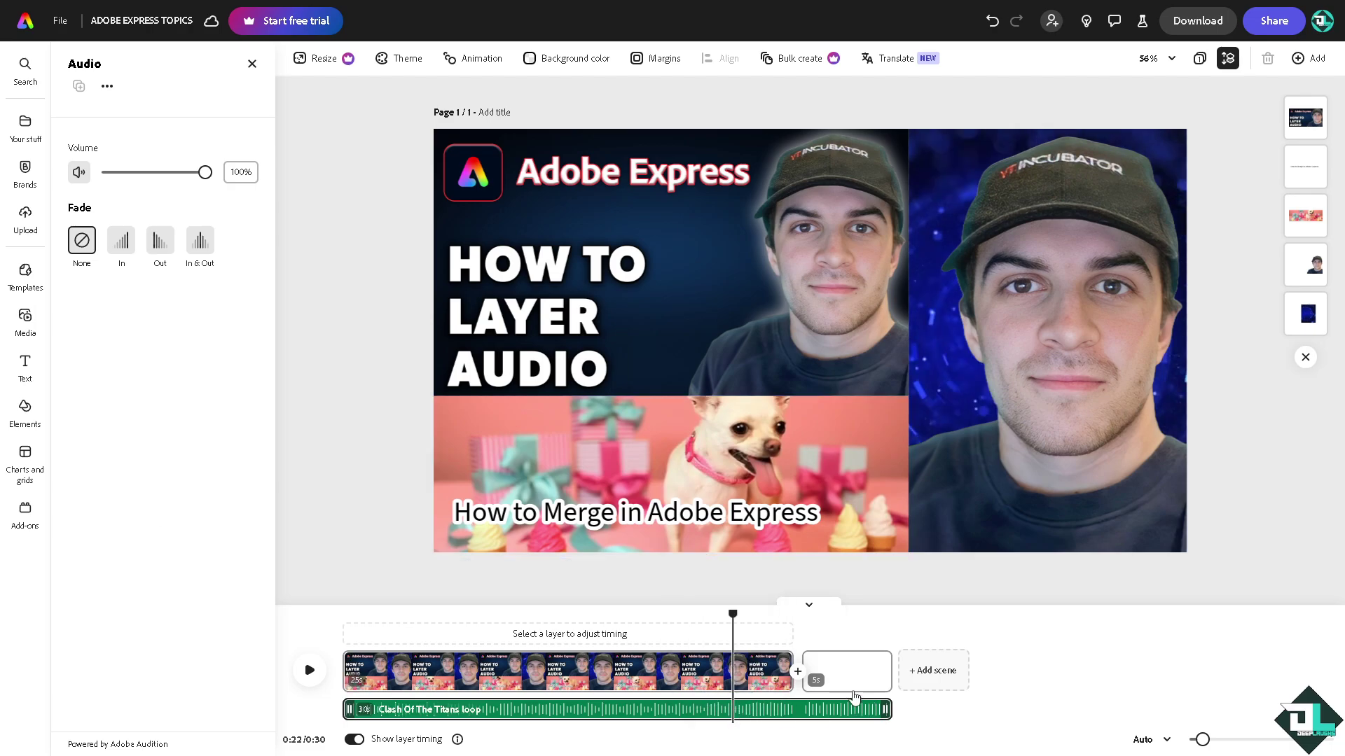
{"action": "left_click", "coordinate": [869, 710]}
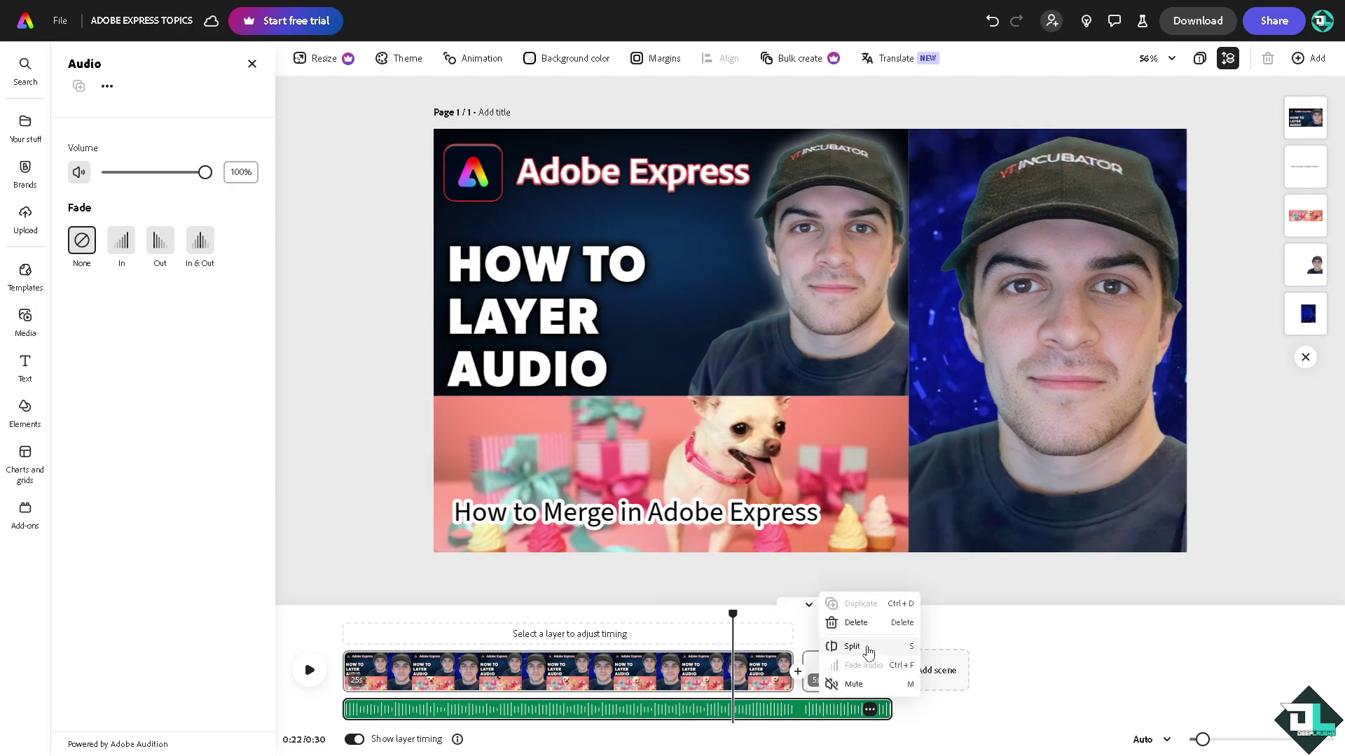
{"action": "left_click", "coordinate": [858, 651]}
{"action": "left_click", "coordinate": [791, 711]}
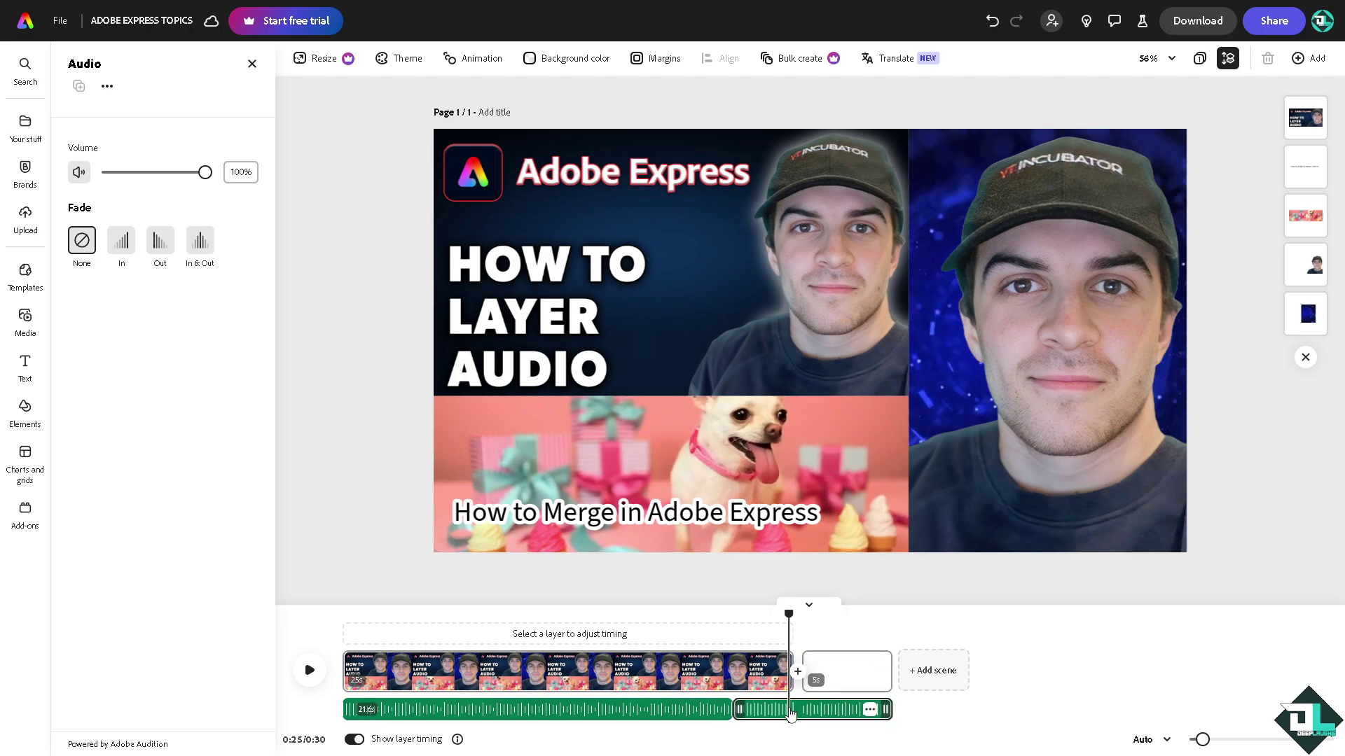
{"action": "key", "text": "Delete"}
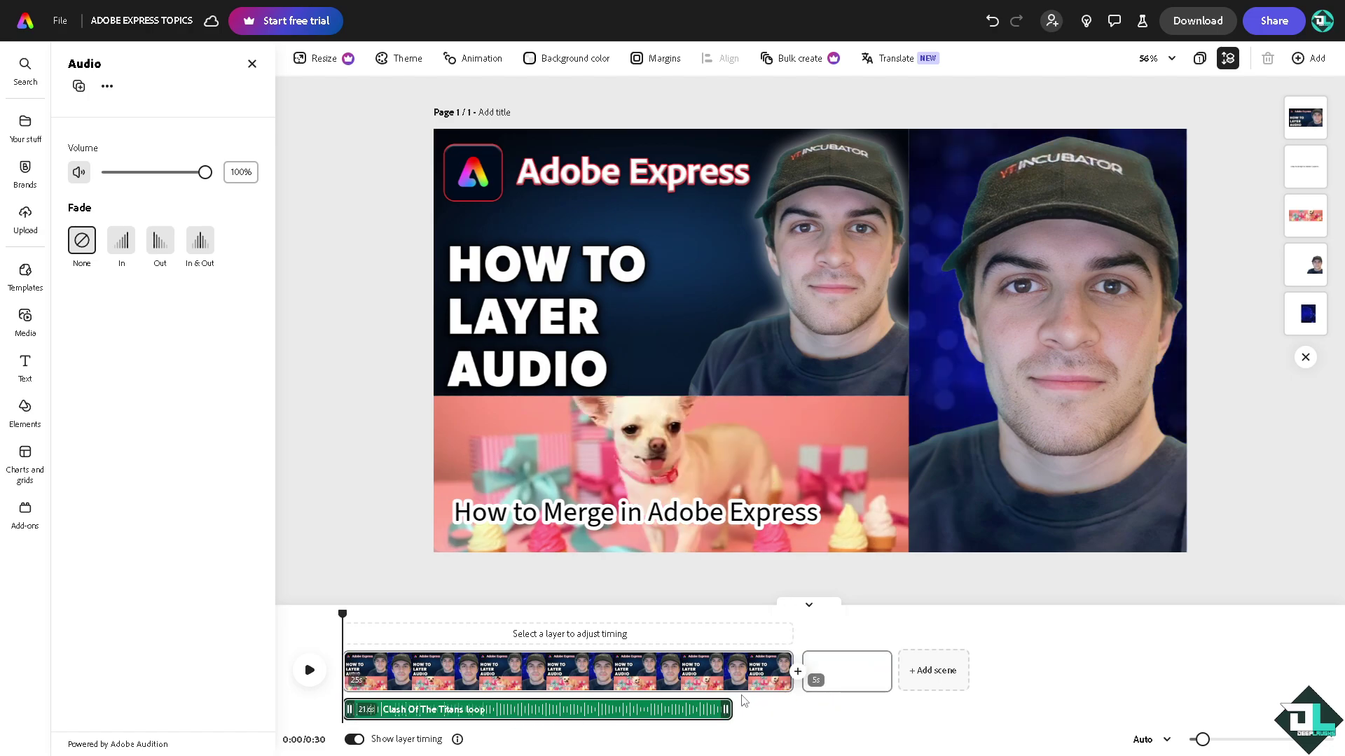
Place Clannad - Loop under the empty second scene
{"action": "left_click", "coordinate": [647, 670]}
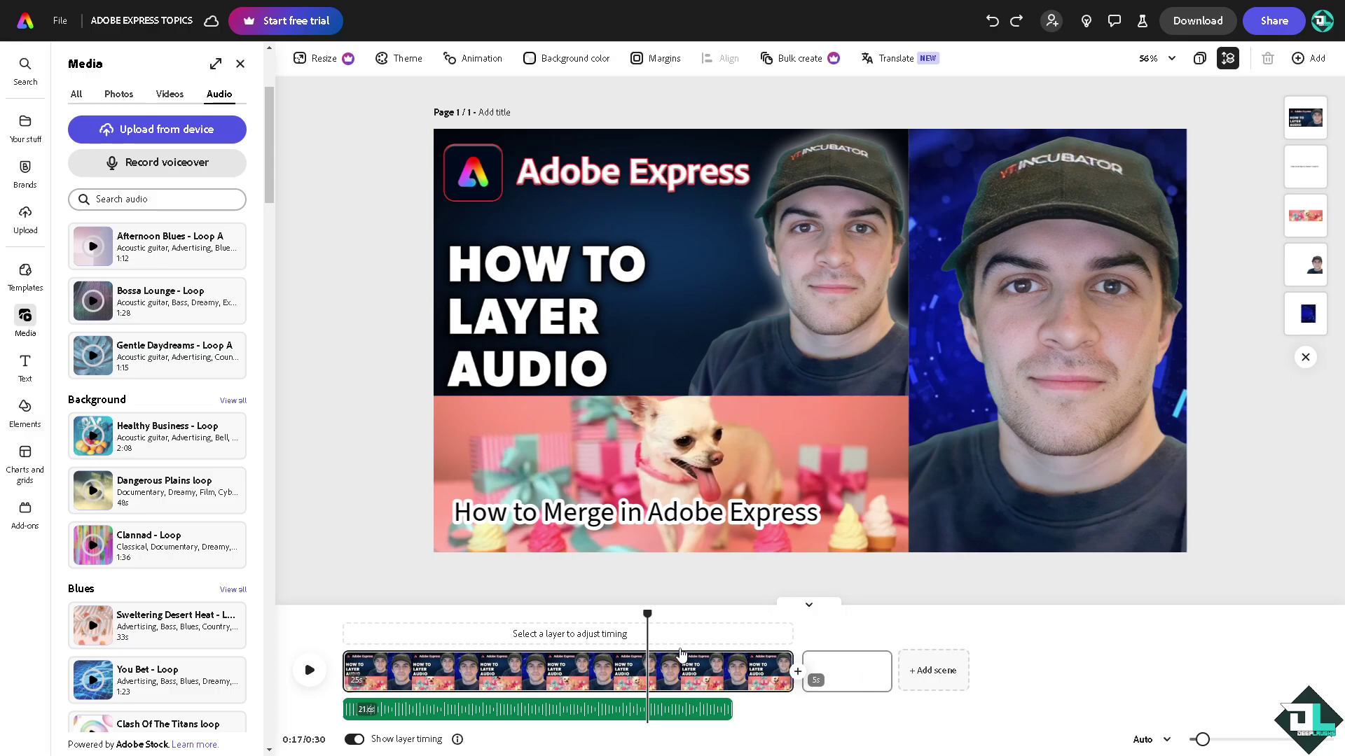
{"action": "left_click_drag", "start_coordinate": [647, 613], "coordinate": [812, 614]}
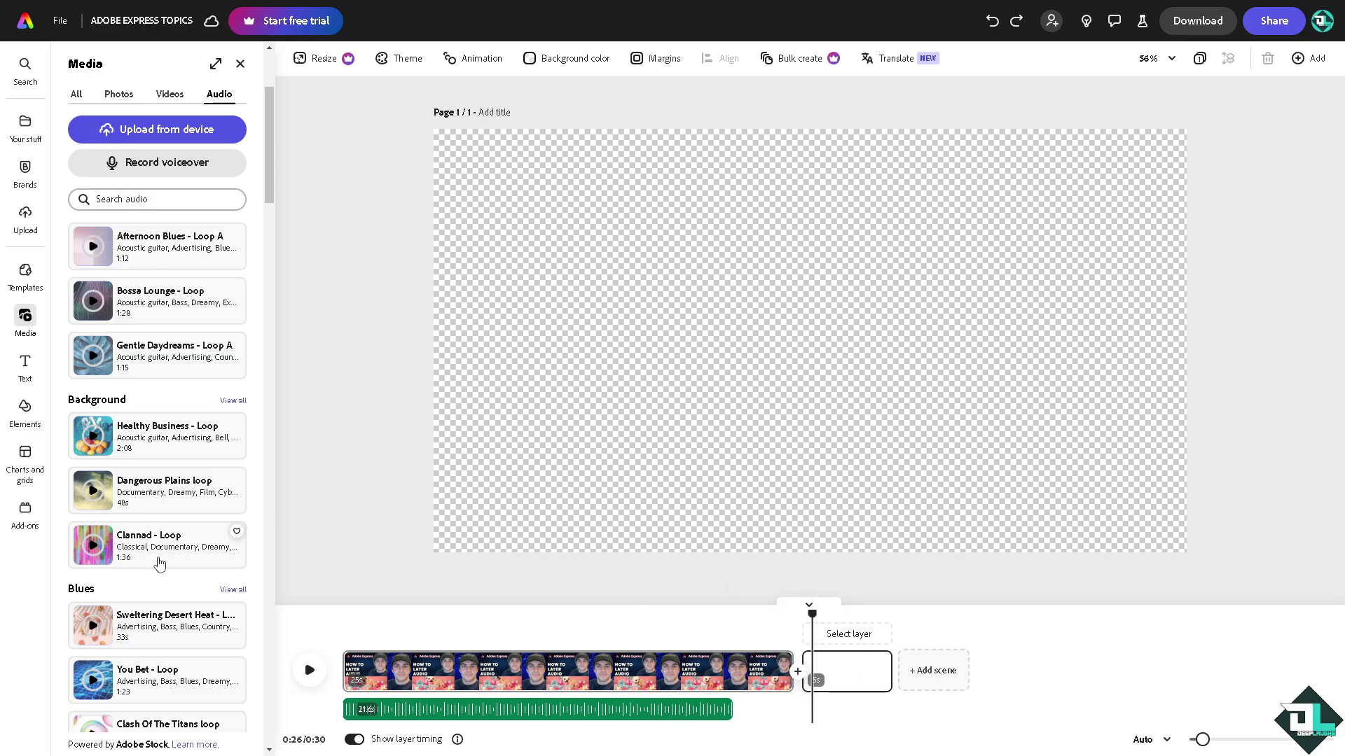
{"action": "left_click", "coordinate": [175, 550]}
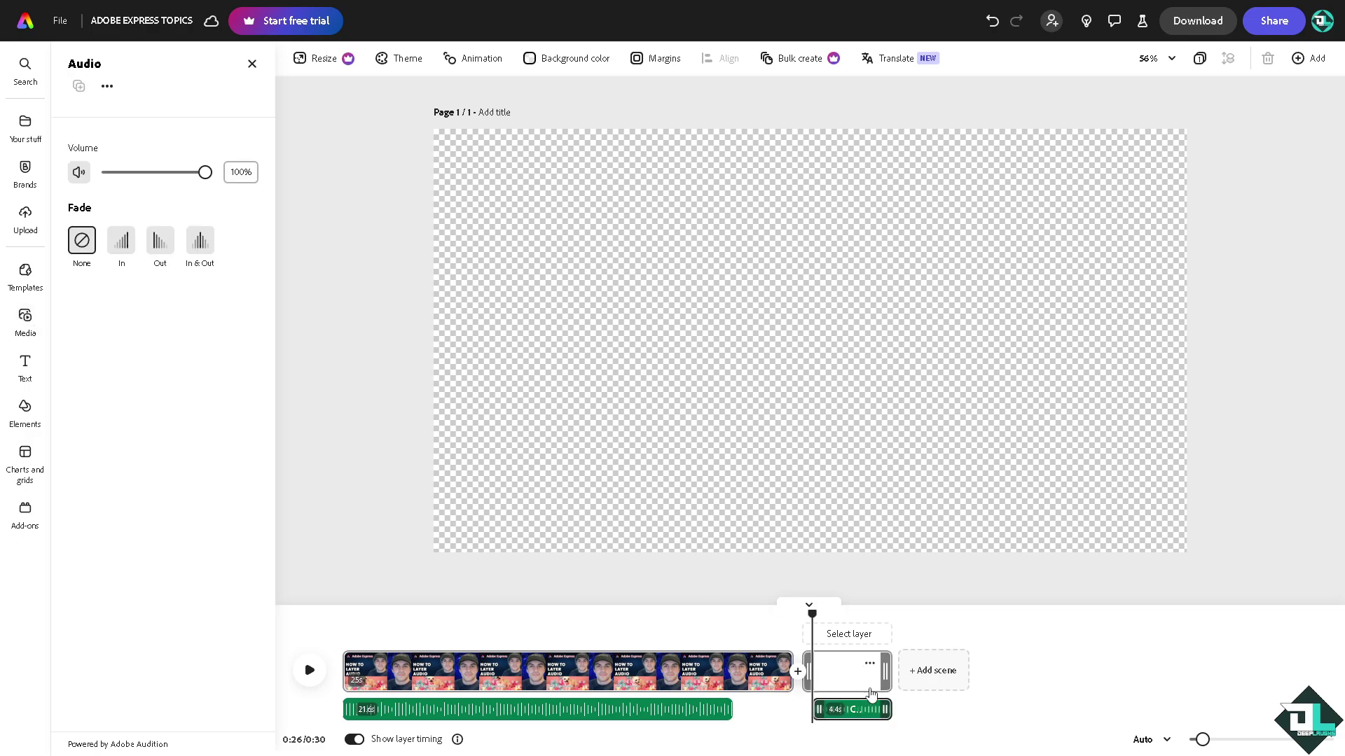
Add a third scene with Bossa Lounge - Loop beneath it, then set the playhead to 0:33
{"action": "left_click", "coordinate": [949, 683]}
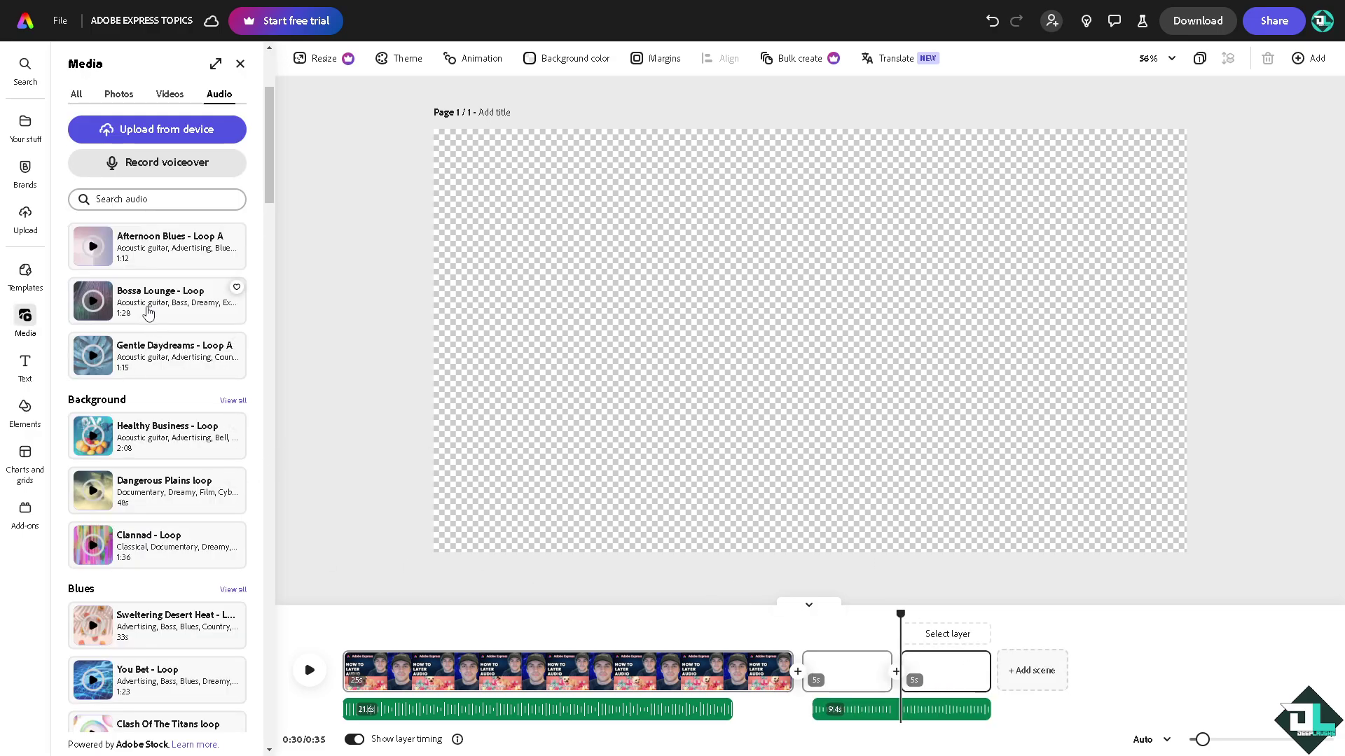
{"action": "left_click", "coordinate": [148, 311]}
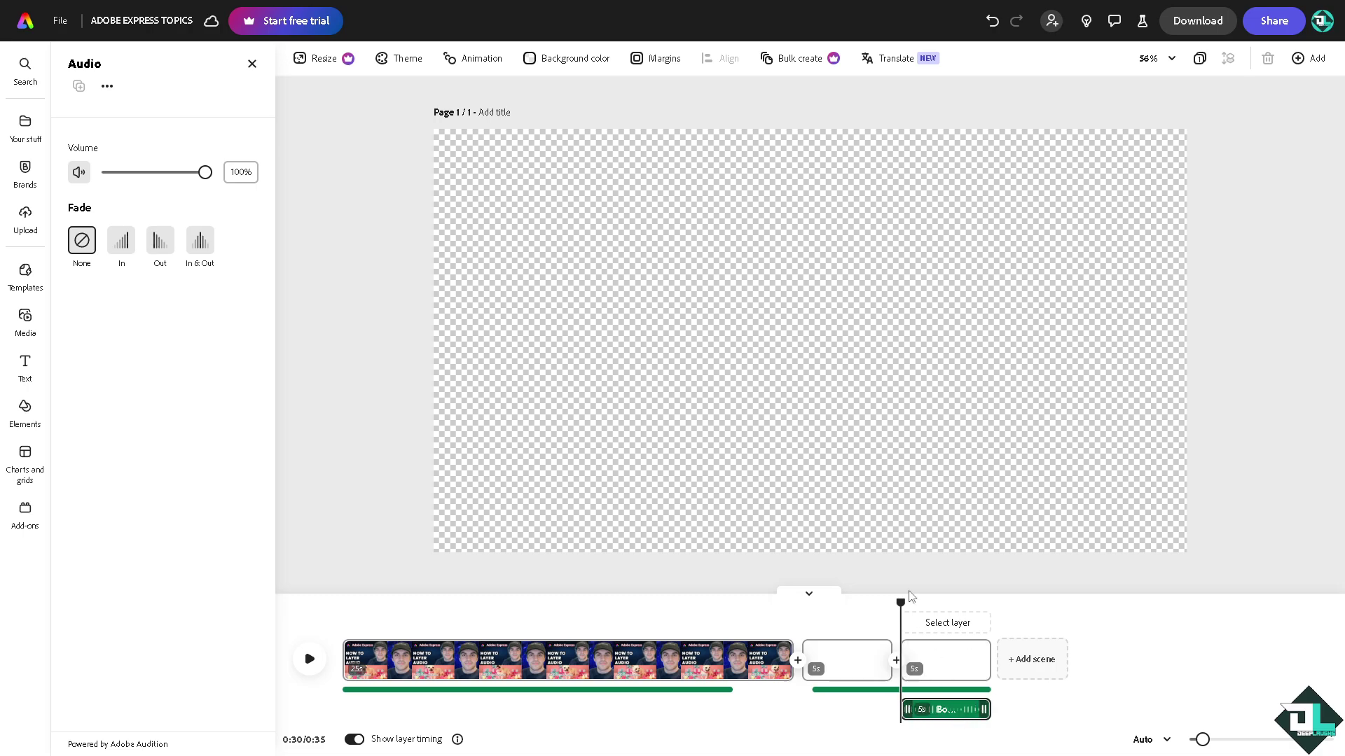
{"action": "left_click_drag", "start_coordinate": [900, 603], "coordinate": [944, 602]}
{"action": "left_click", "coordinate": [927, 625]}
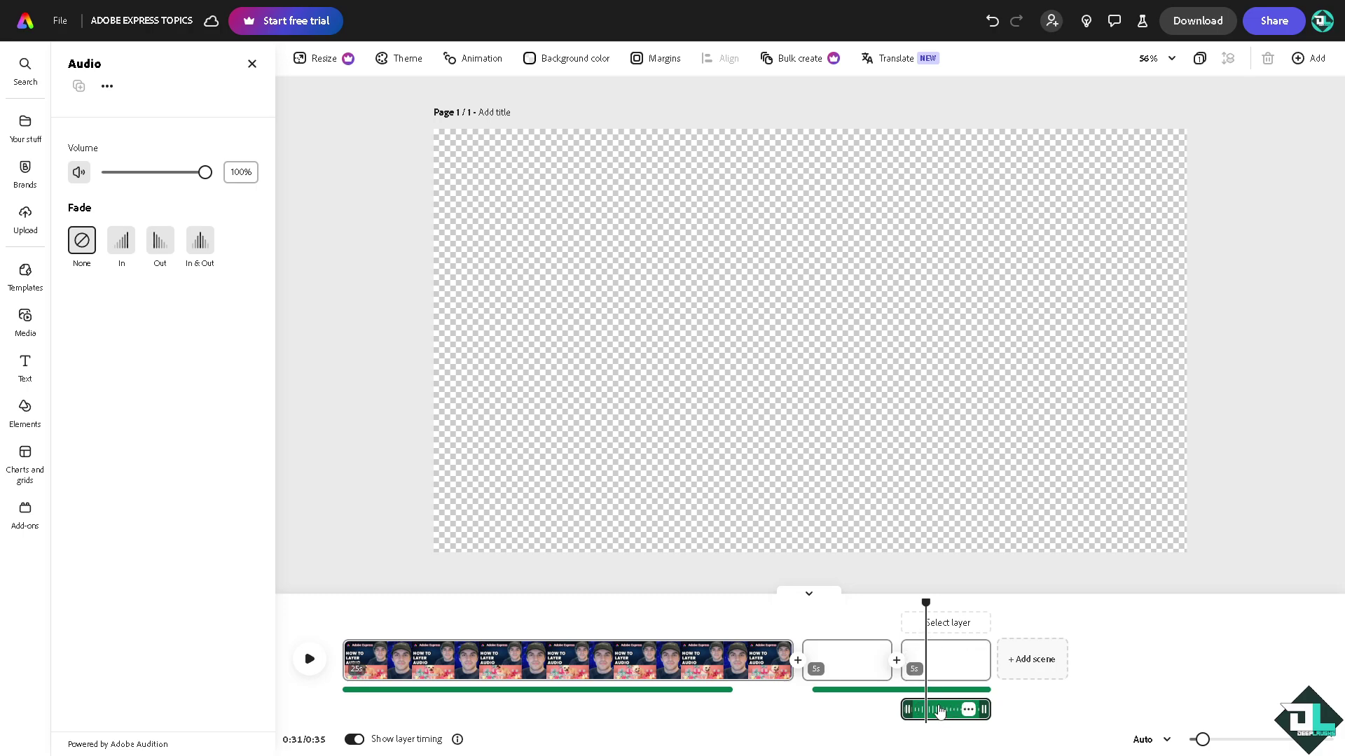
{"action": "mouse_move", "coordinate": [965, 652]}
{"action": "left_click", "coordinate": [955, 625]}
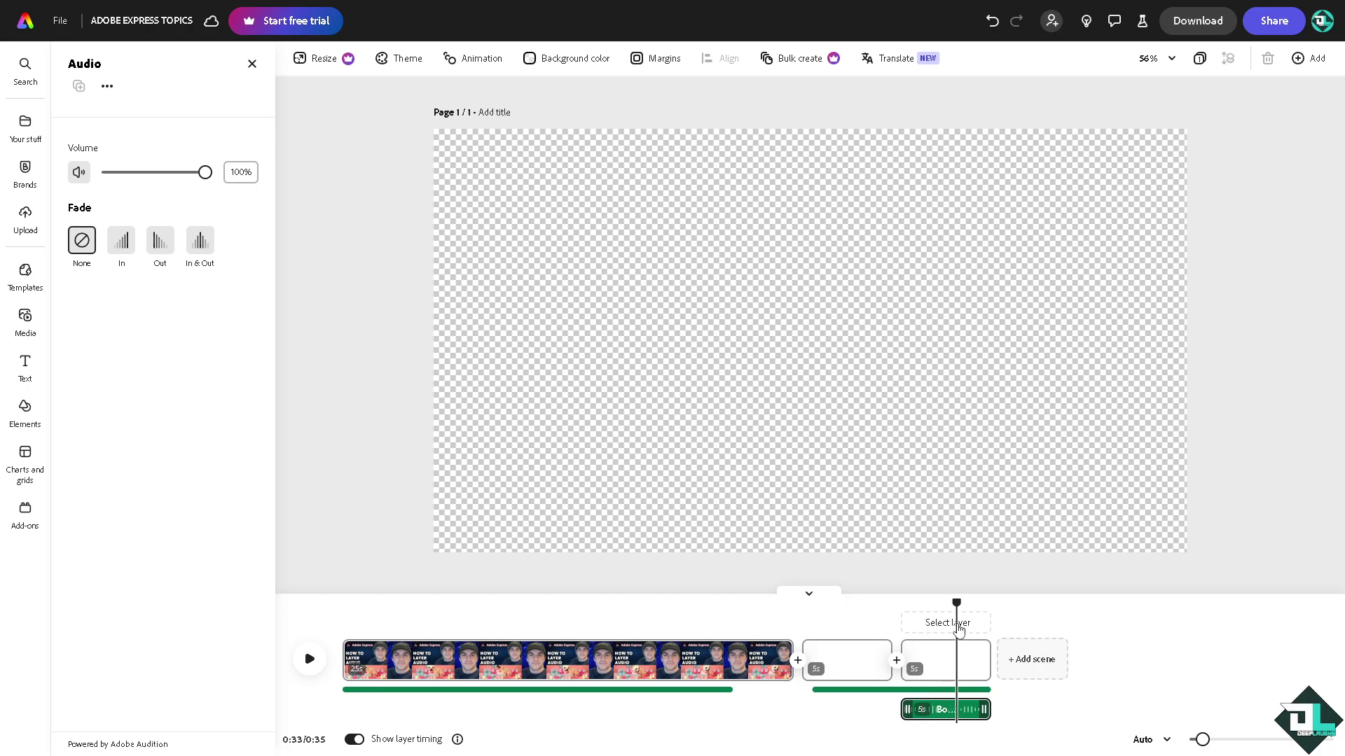
Add a fourth scene, try adding Marching bagpipes from Brass, and dismiss the audio conflict warning
{"action": "left_click", "coordinate": [1035, 661]}
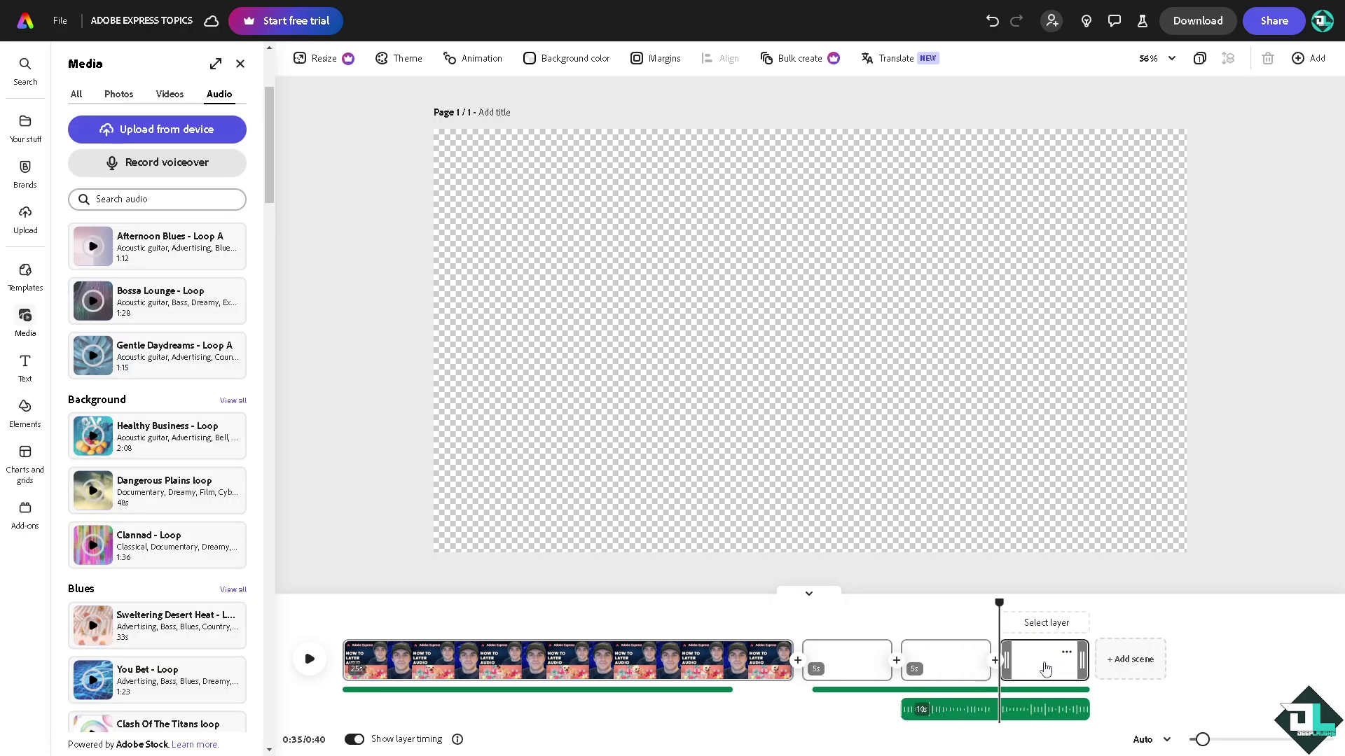
{"action": "scroll", "coordinate": [186, 546], "scroll_direction": "down", "scroll_amount": 5}
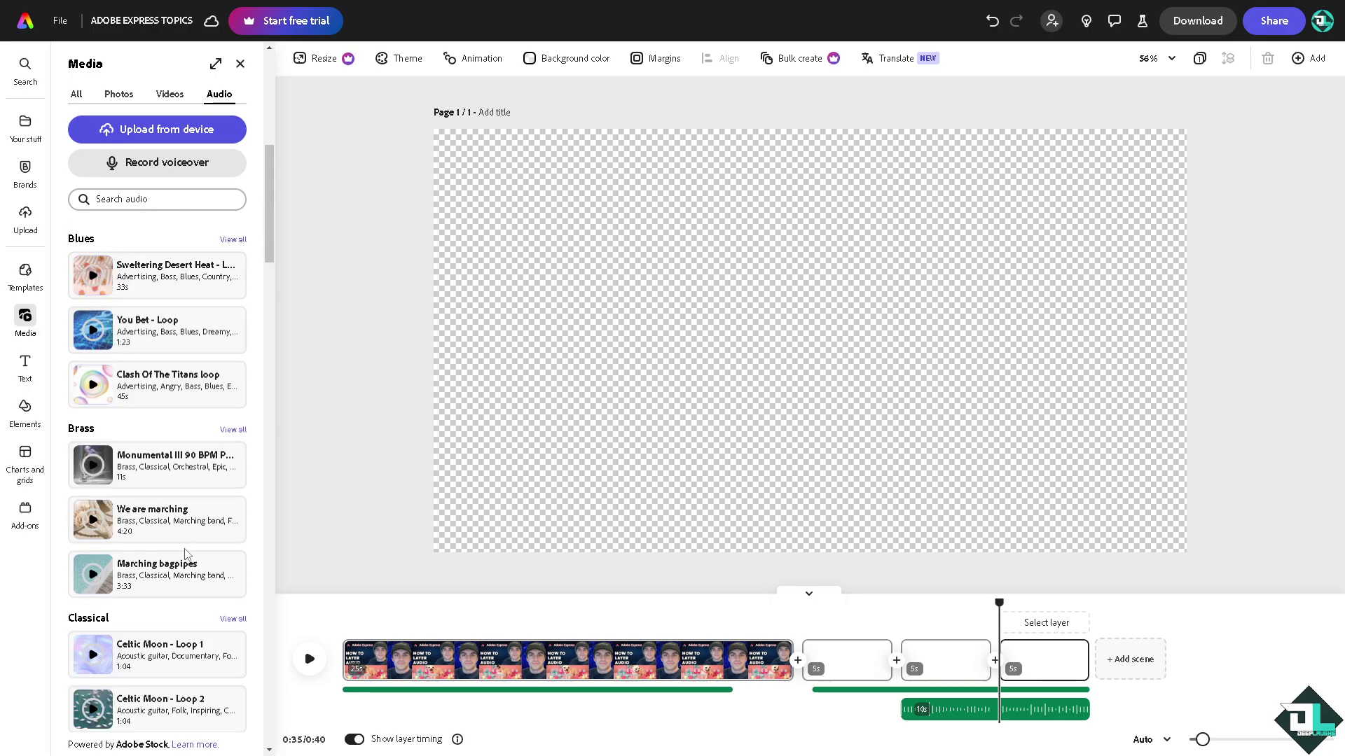
{"action": "left_click", "coordinate": [167, 585]}
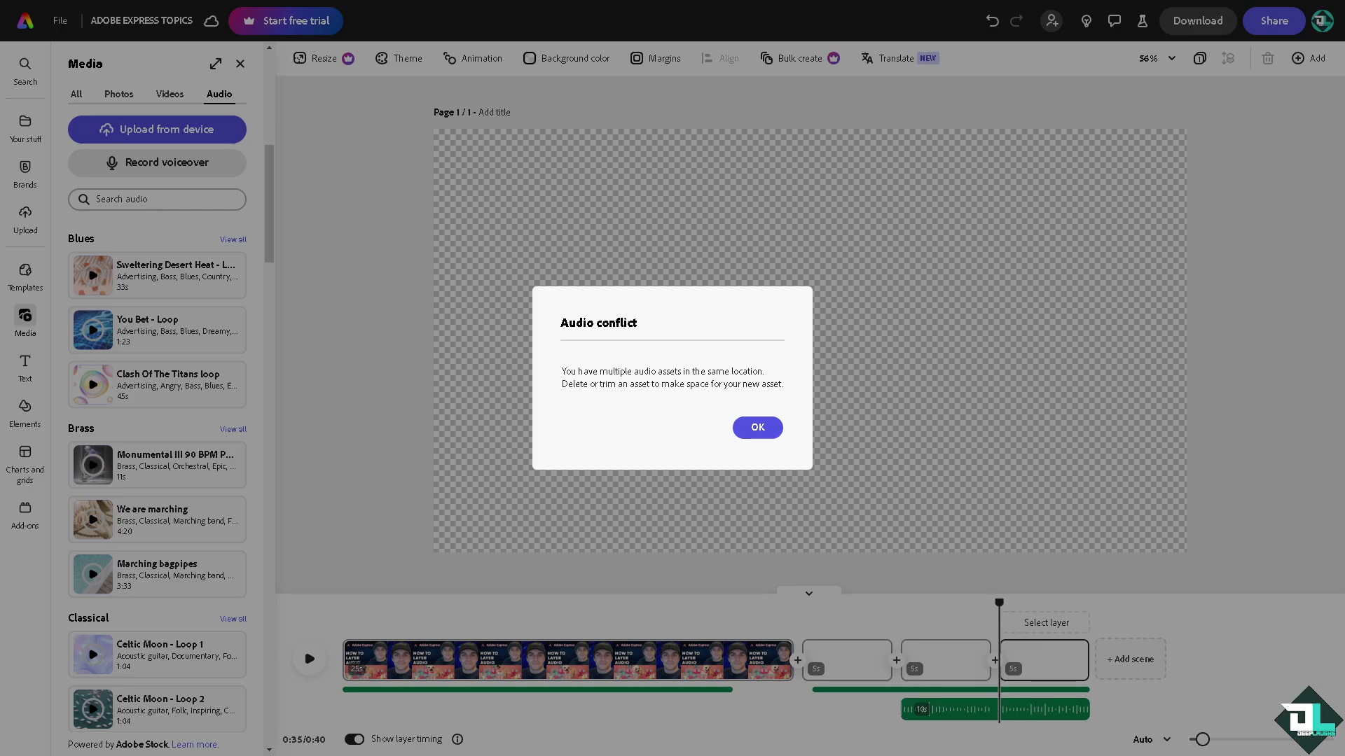
{"action": "left_click", "coordinate": [757, 427]}
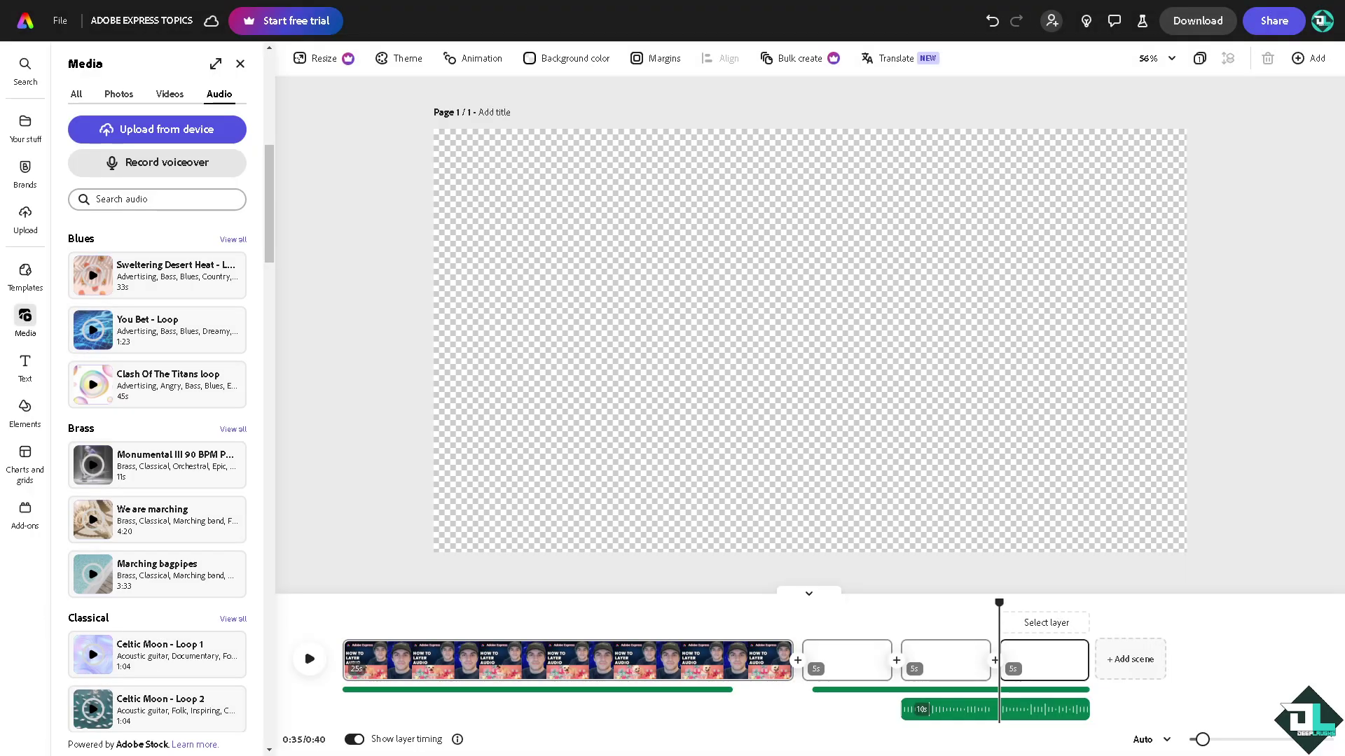